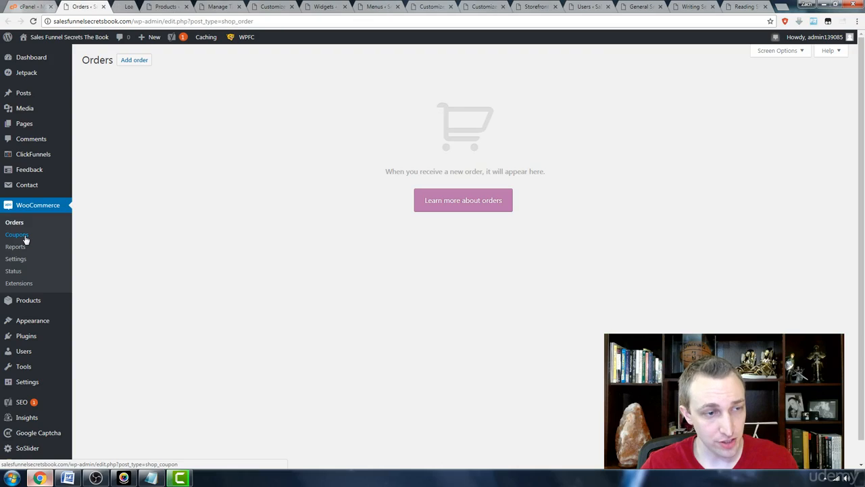
# - Open the WooCommerce Reports and Settings pages in separate tabs, and close the Orders page
pyautogui.middleClick(16, 247)
pyautogui.middleClick(16, 260)
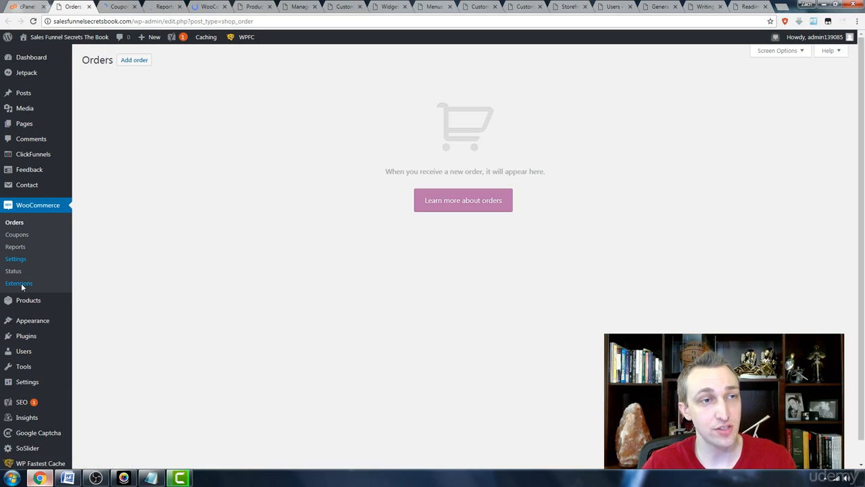
pyautogui.hotkey('ctrl', 'w')
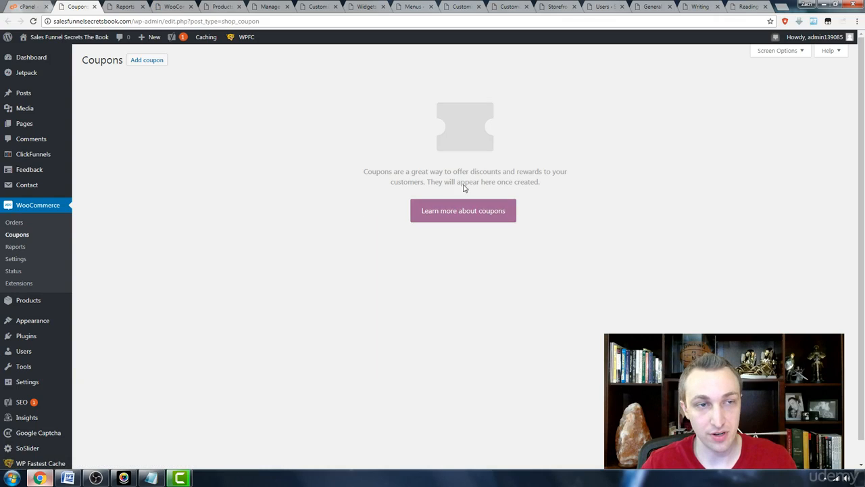
# - Start a new coupon with the code Monthly Coupon and a coupon amount of 25
pyautogui.click(132, 64)
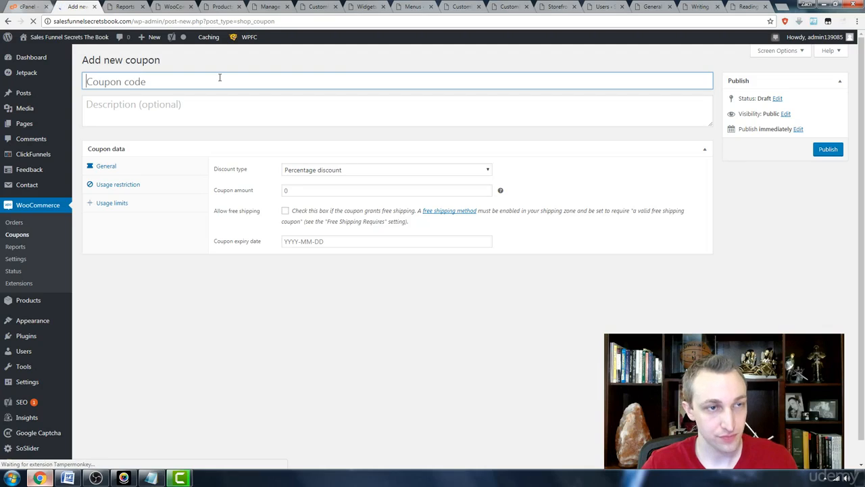
pyautogui.write('Monthly Coupon')
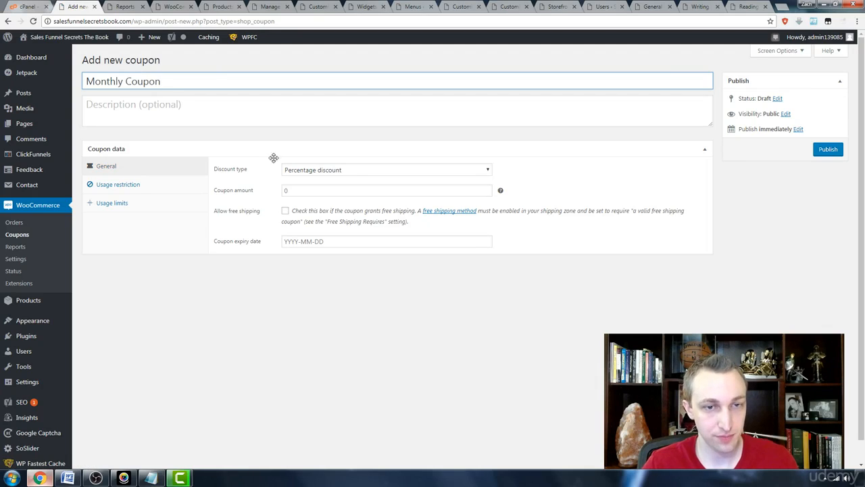
pyautogui.click(307, 193)
pyautogui.write('25')
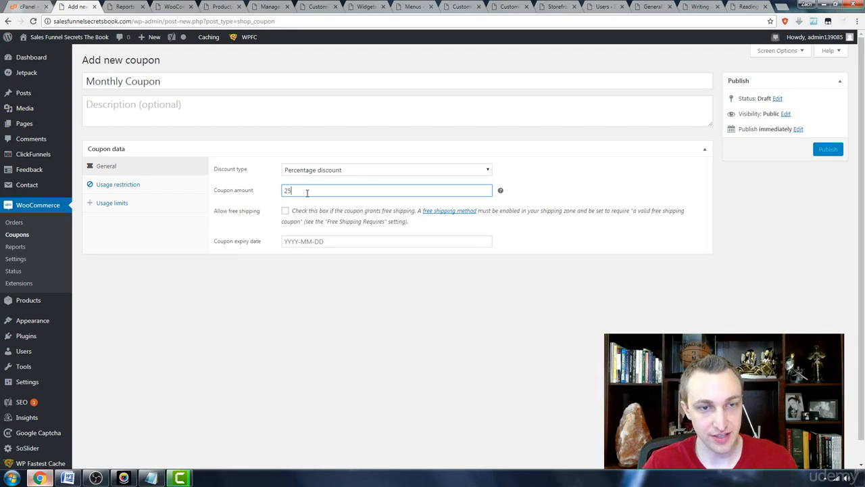
# - Allow free shipping for the coupon and set its expiry date to 2017-09-30
pyautogui.click(285, 211)
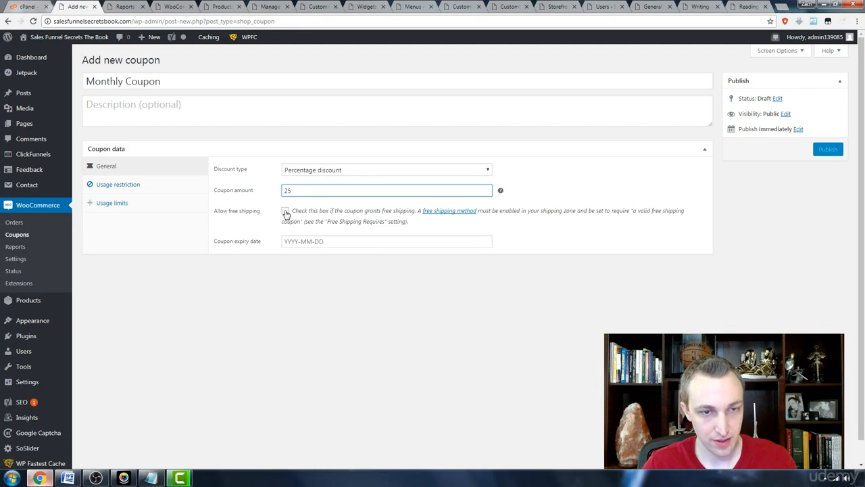
pyautogui.click(298, 241)
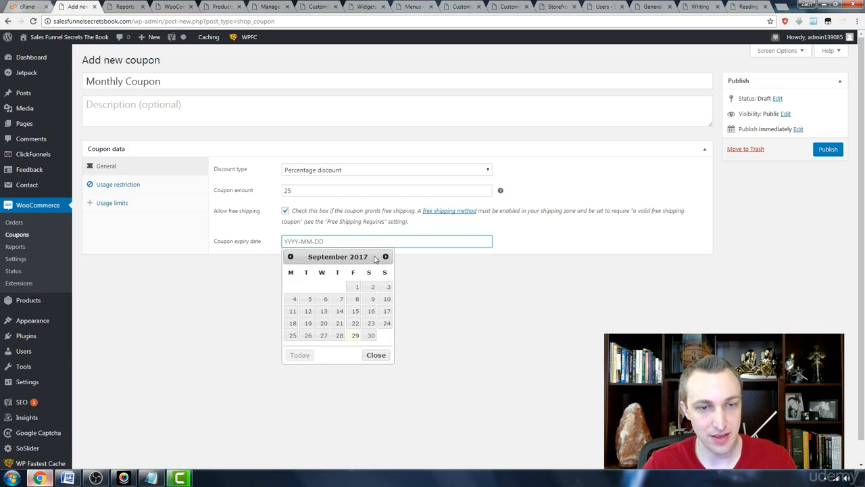
pyautogui.click(371, 335)
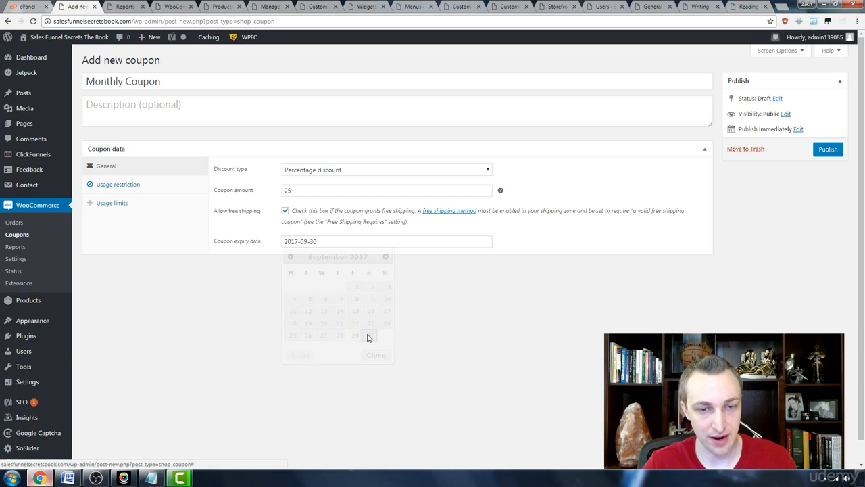
# - Set the minimum spend to 10 in the coupon's usage restrictions
pyautogui.click(134, 184)
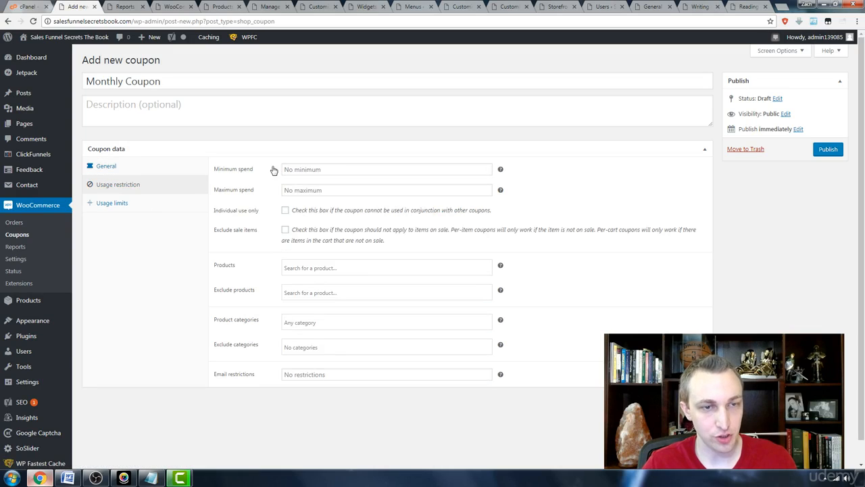
pyautogui.click(302, 169)
pyautogui.write('10')
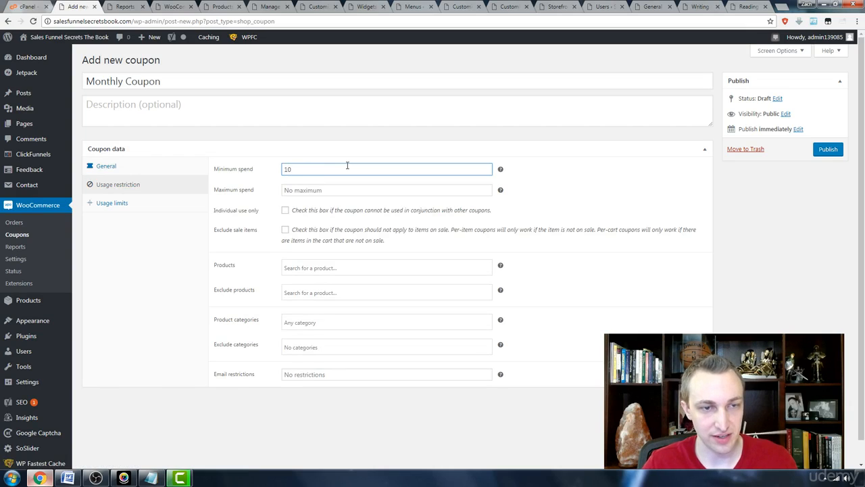
pyautogui.press('Tab')
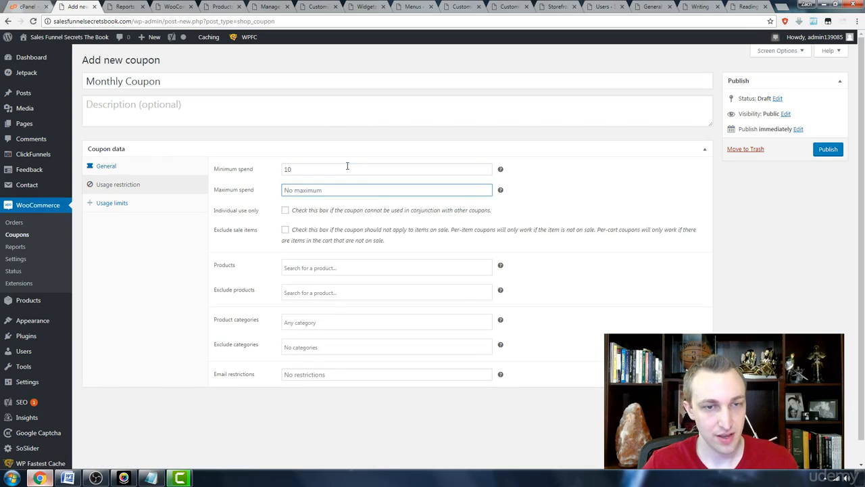
pyautogui.click(313, 268)
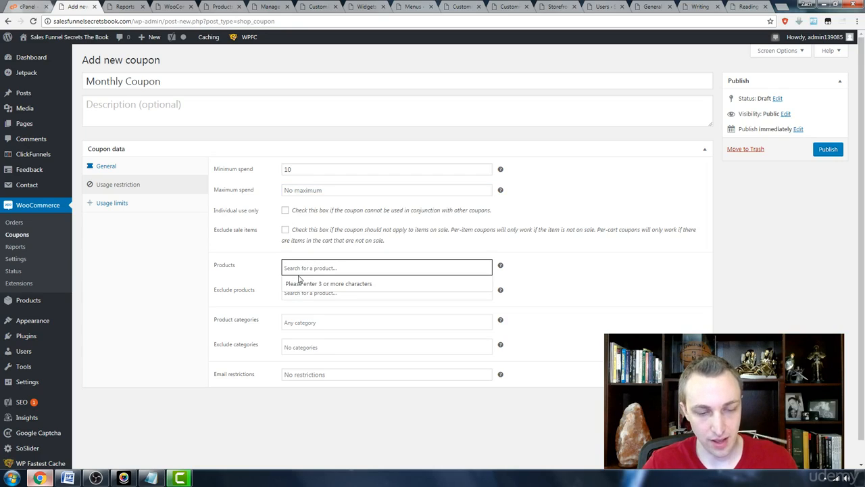
pyautogui.write('sale')
pyautogui.hotkey('ctrl', 'a')
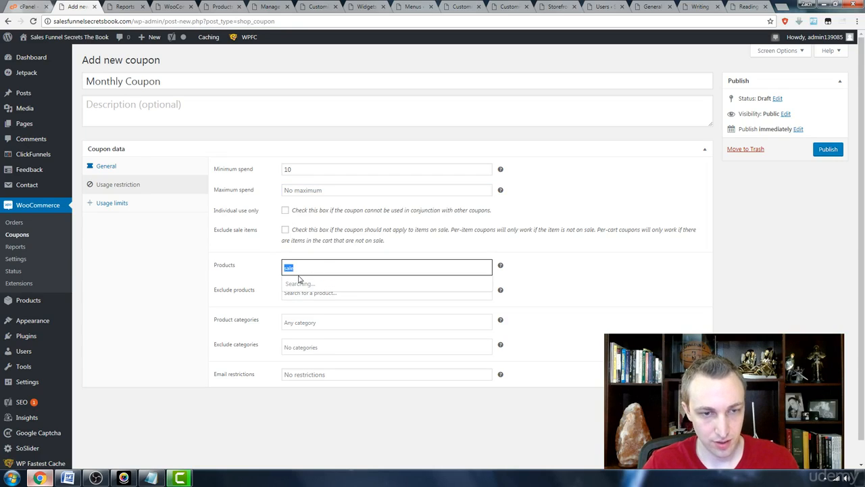
pyautogui.press('BackSpace')
pyautogui.write('t')
pyautogui.write('hir')
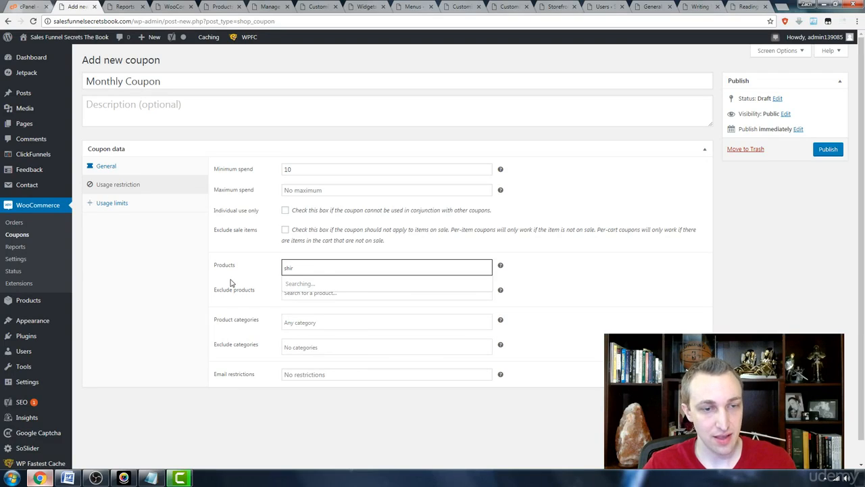
pyautogui.hotkey('ctrl', 'a')
pyautogui.press('BackSpace')
pyautogui.click(152, 250)
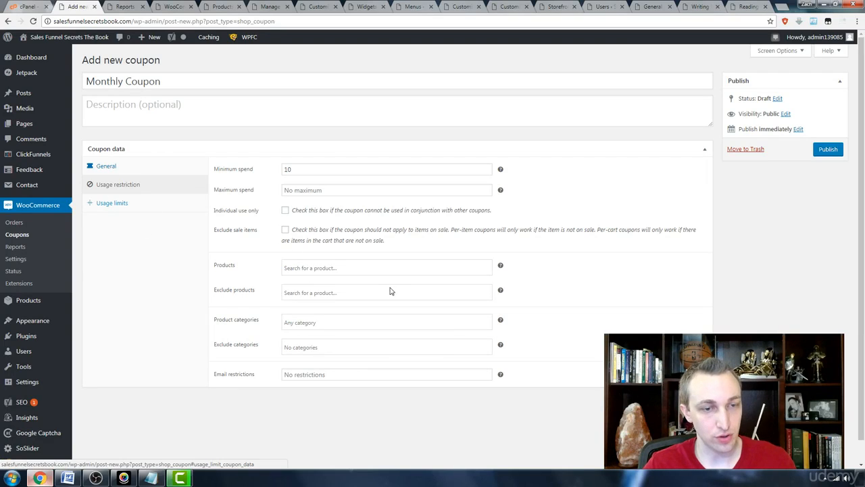
# - Search the coupon's allowed products for "shi" and restrict the coupon to Tshirt (#39)
pyautogui.click(361, 272)
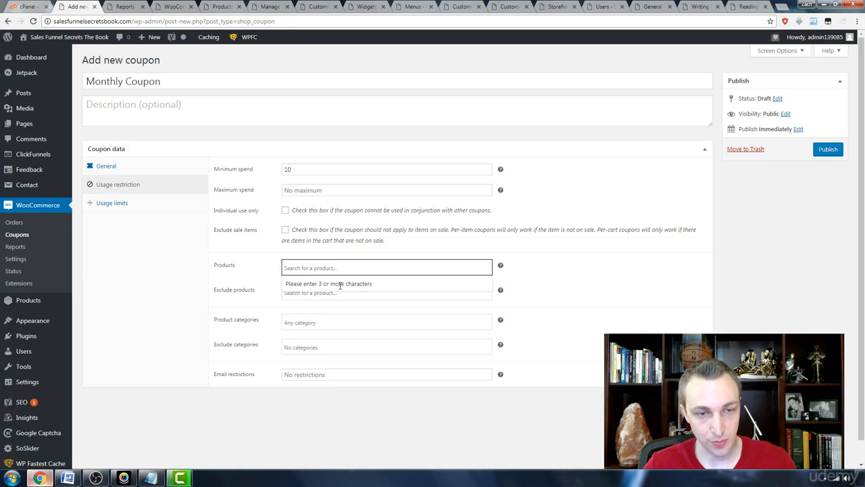
pyautogui.write('shi')
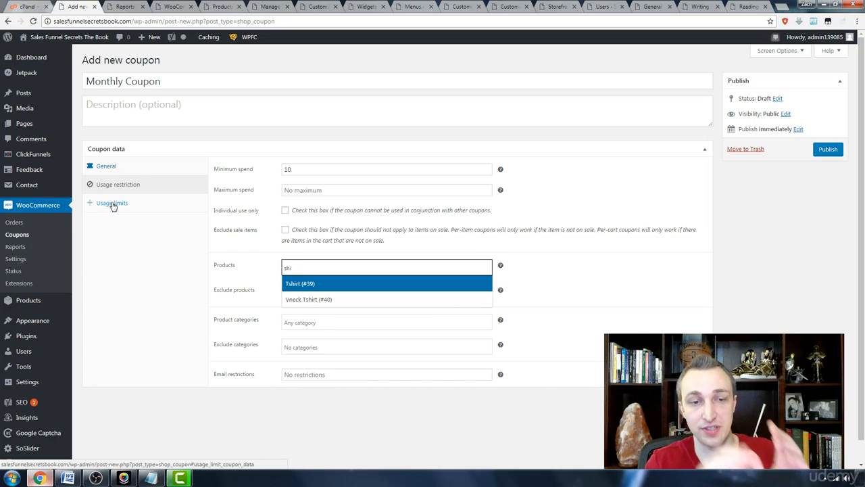
pyautogui.click(300, 288)
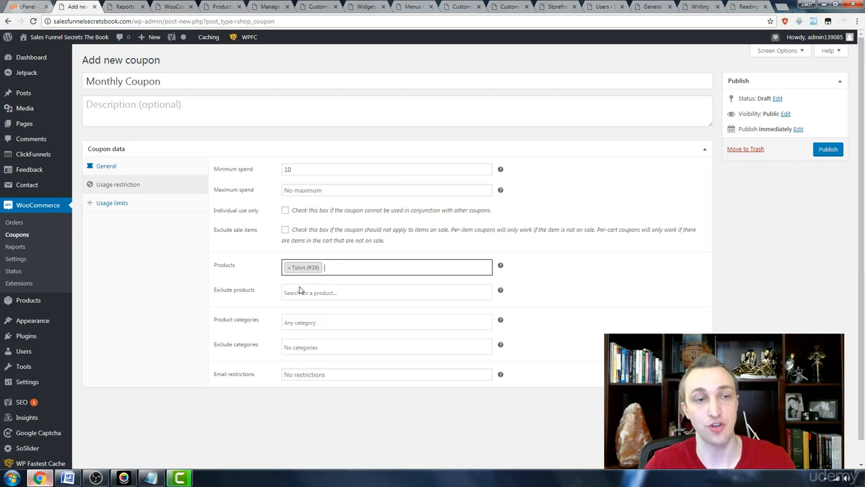
pyautogui.click(185, 341)
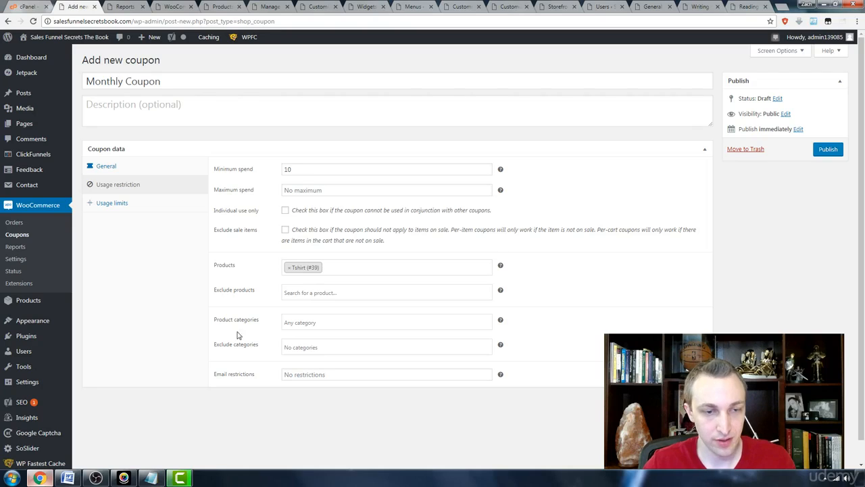
# - Limit usage to 100 per coupon and 1 per user, and publish the coupon
pyautogui.click(137, 207)
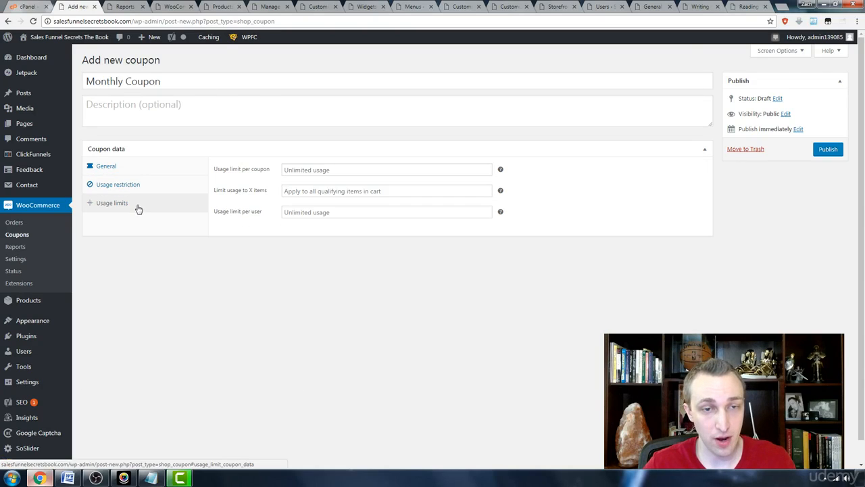
pyautogui.click(310, 169)
pyautogui.write('100')
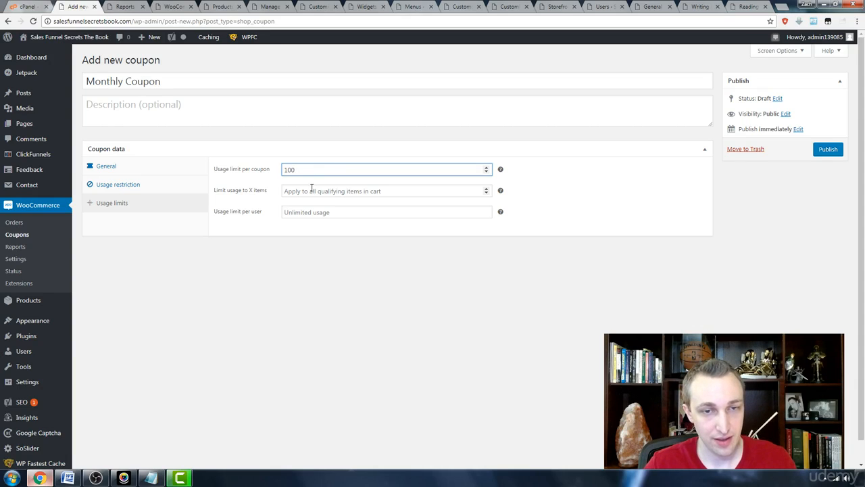
pyautogui.click(312, 190)
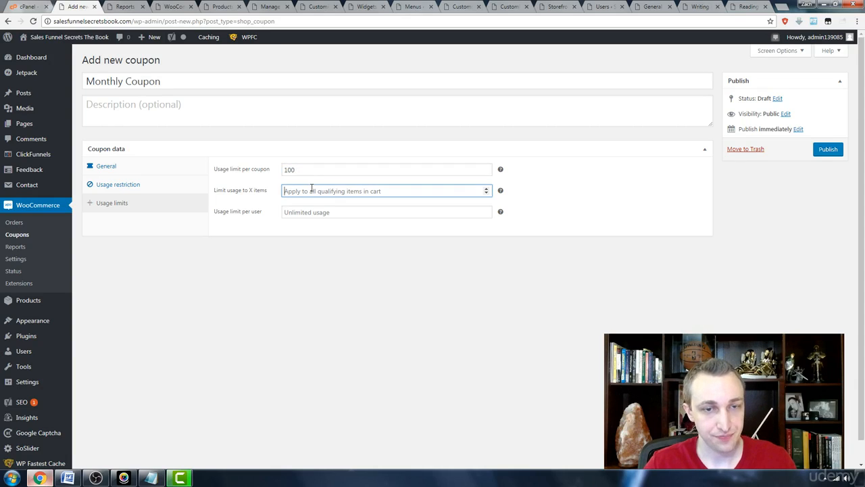
pyautogui.click(349, 210)
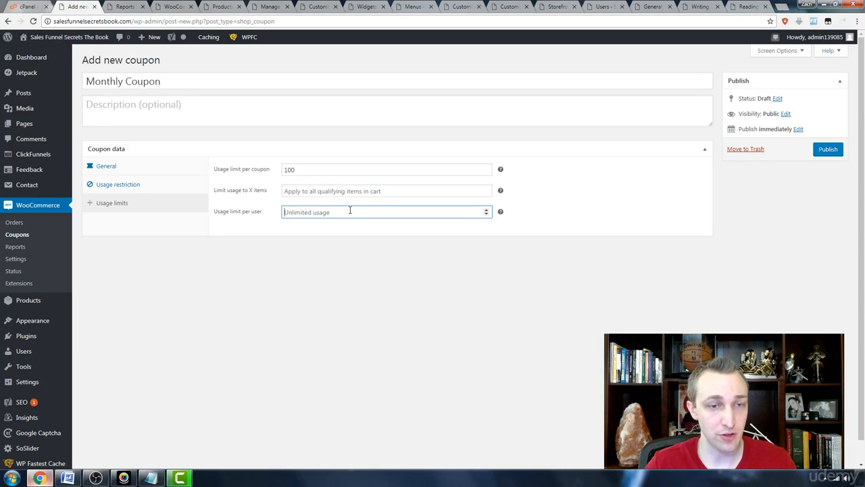
pyautogui.write('1')
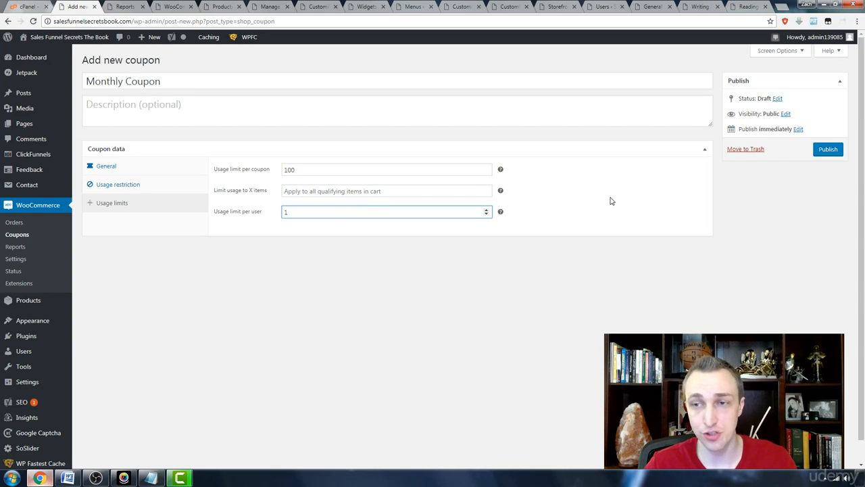
pyautogui.click(836, 149)
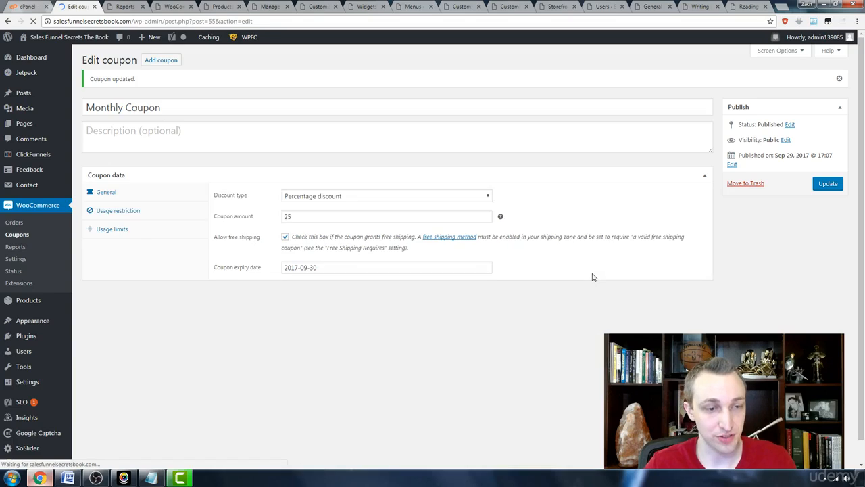
# - Review the published coupon's general settings, usage restrictions and usage limits
pyautogui.click(142, 196)
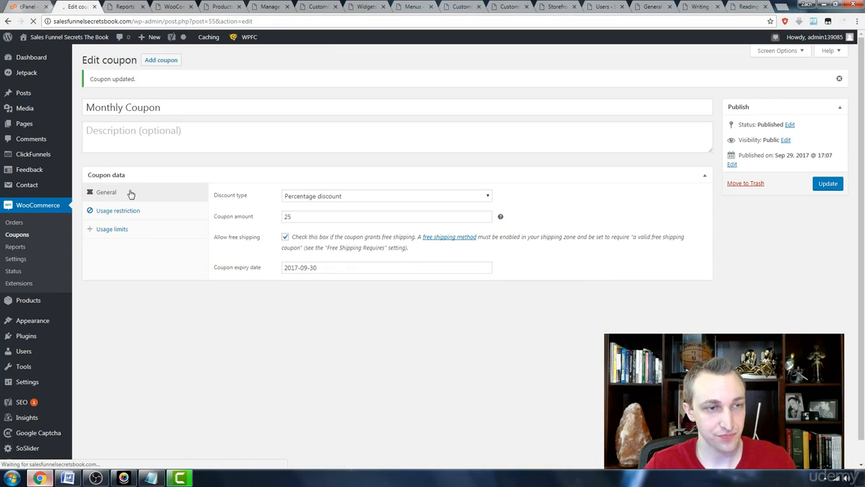
pyautogui.scroll(-1, 106, 197)
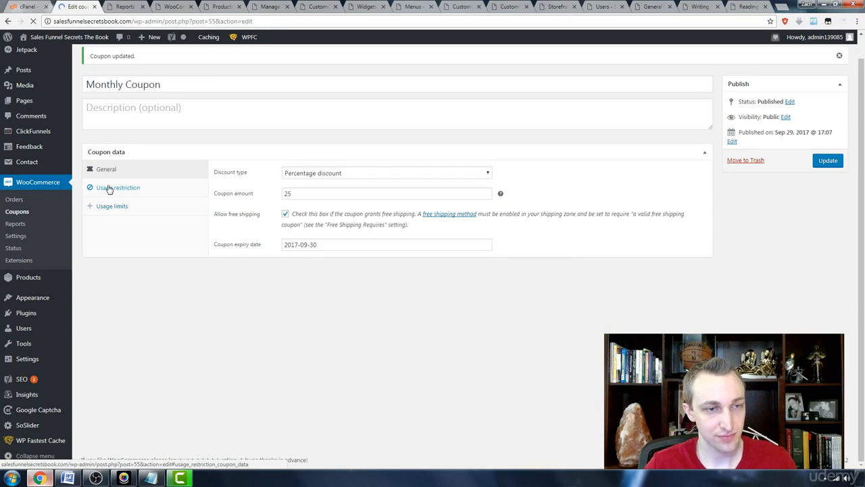
pyautogui.click(109, 189)
pyautogui.click(110, 174)
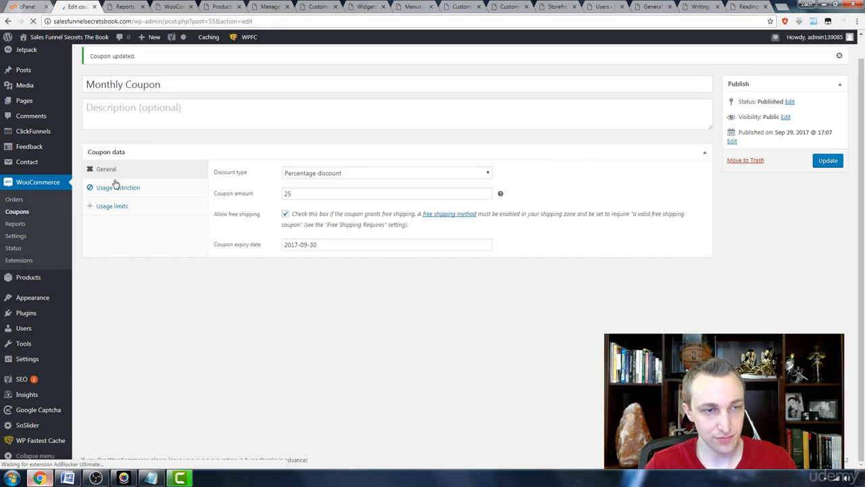
pyautogui.click(117, 188)
pyautogui.click(110, 207)
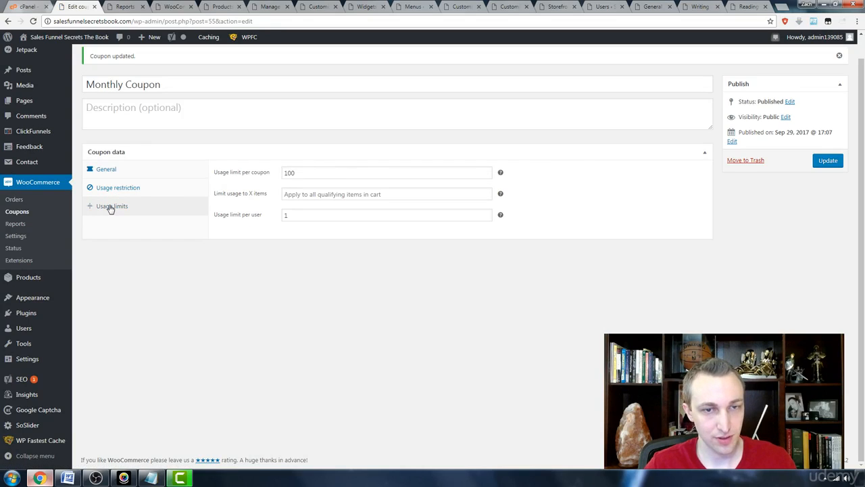
pyautogui.click(108, 173)
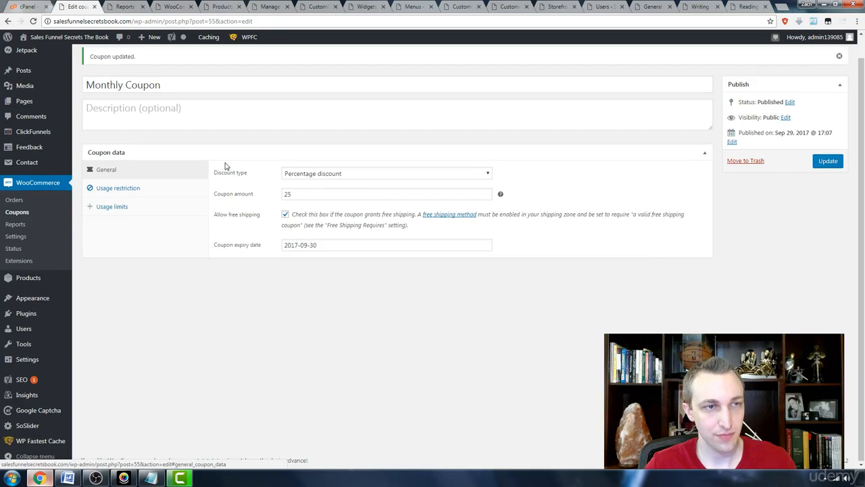
pyautogui.scroll(1, 226, 167)
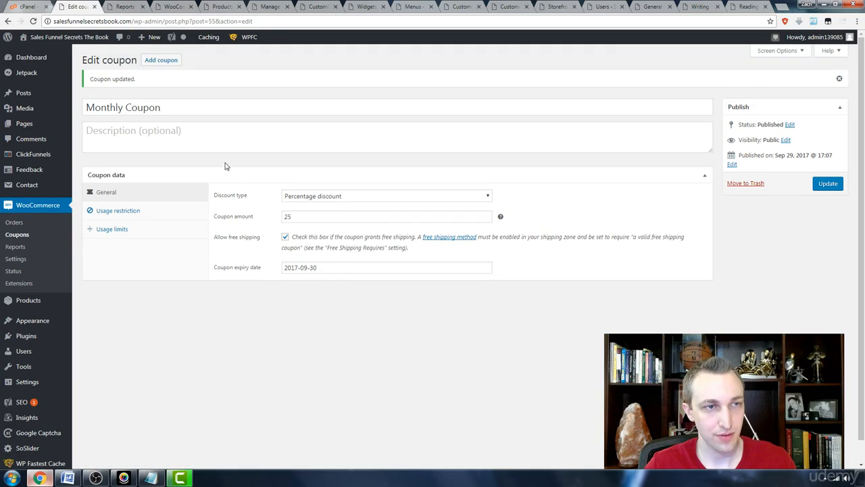
# - Check the new coupon's product ID and code in the coupons list, and close that page
pyautogui.click(16, 235)
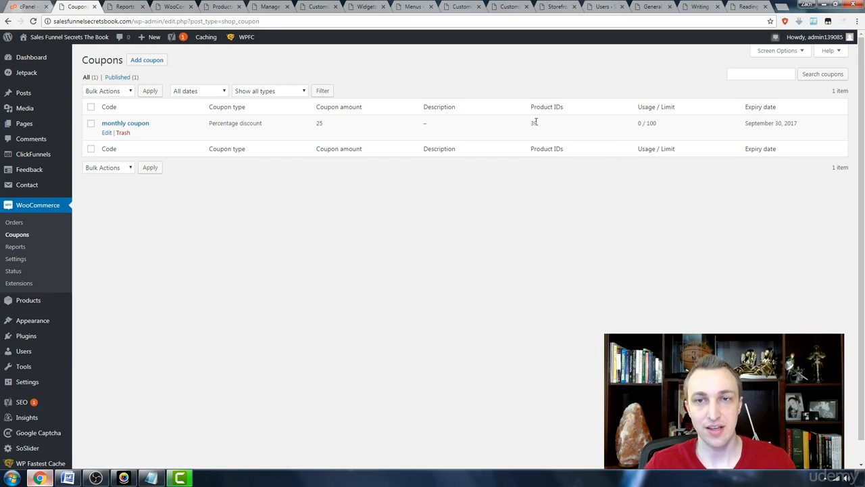
pyautogui.moveTo(522, 124); pyautogui.dragTo(557, 124)
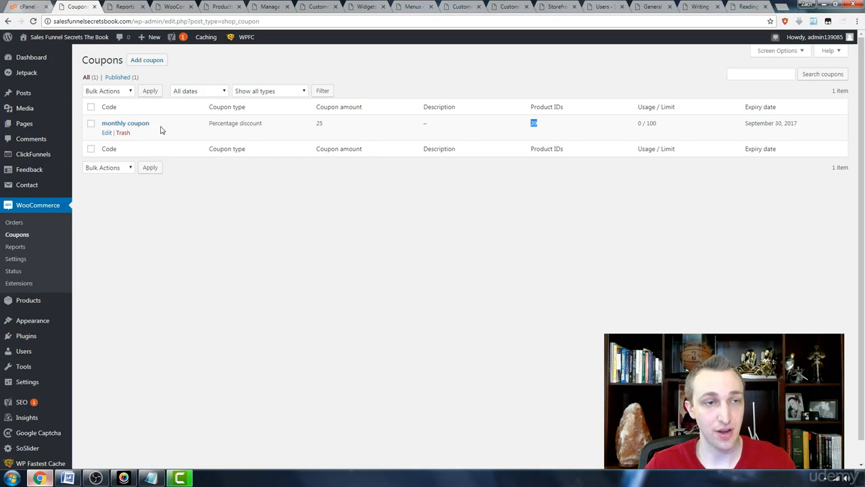
pyautogui.moveTo(158, 126); pyautogui.dragTo(100, 124)
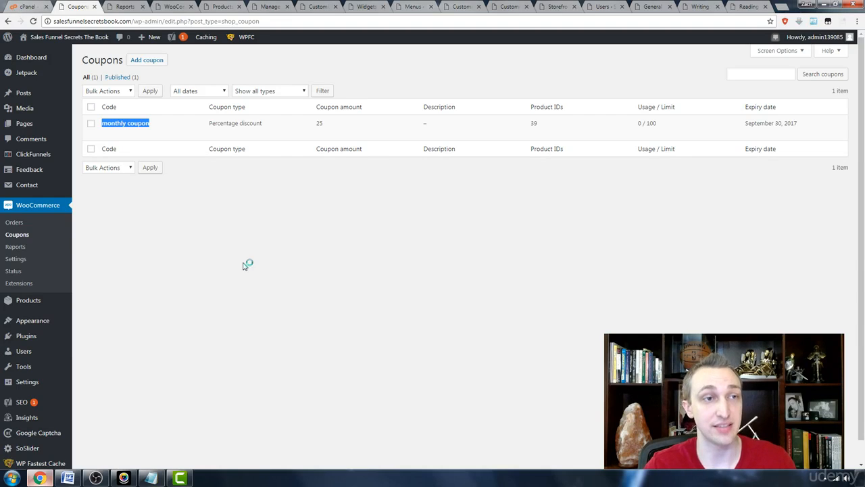
pyautogui.hotkey('ctrl', 'w')
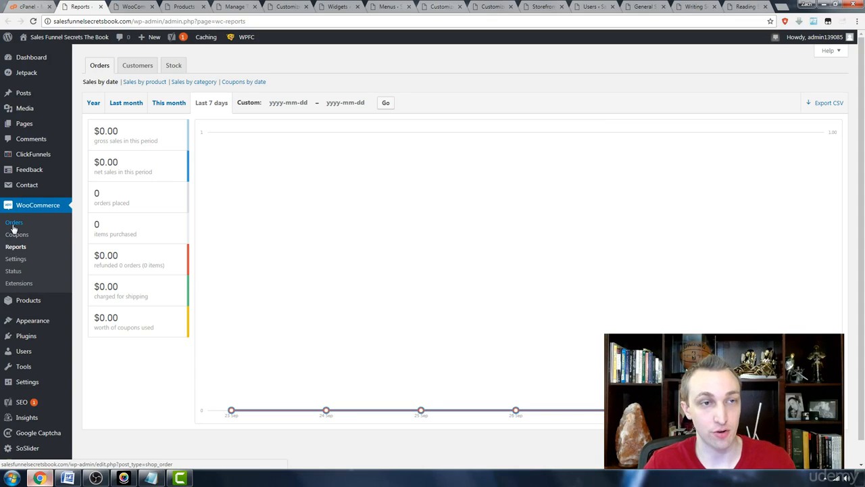
# - View the customers versus guests report for the last 7 days, and close the reports page
pyautogui.click(133, 69)
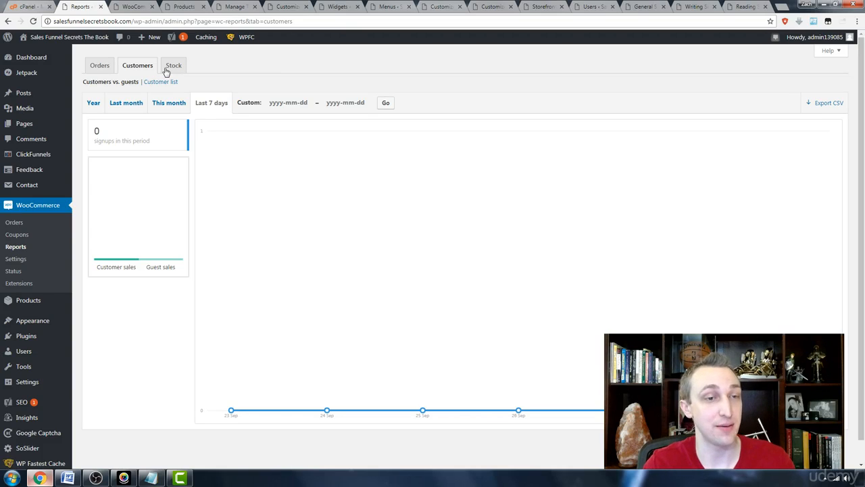
pyautogui.hotkey('ctrl', 'w')
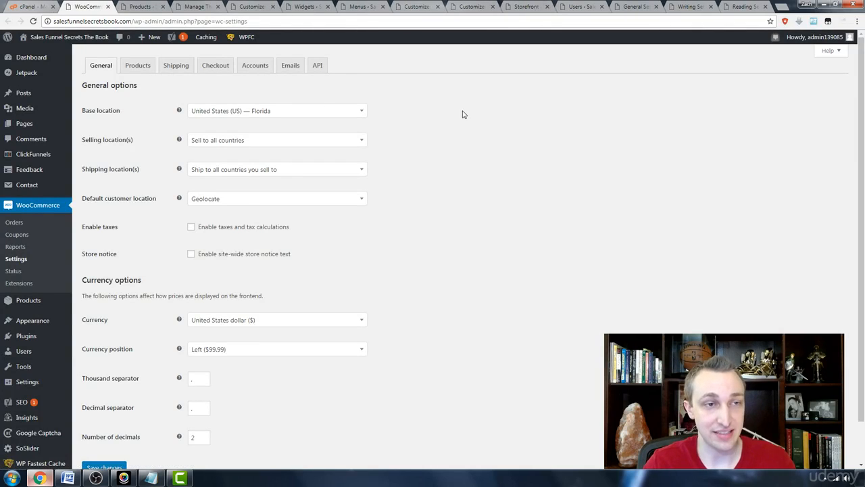
# - Review the store's general settings, including the available selling location choices and the currency options
pyautogui.click(344, 140)
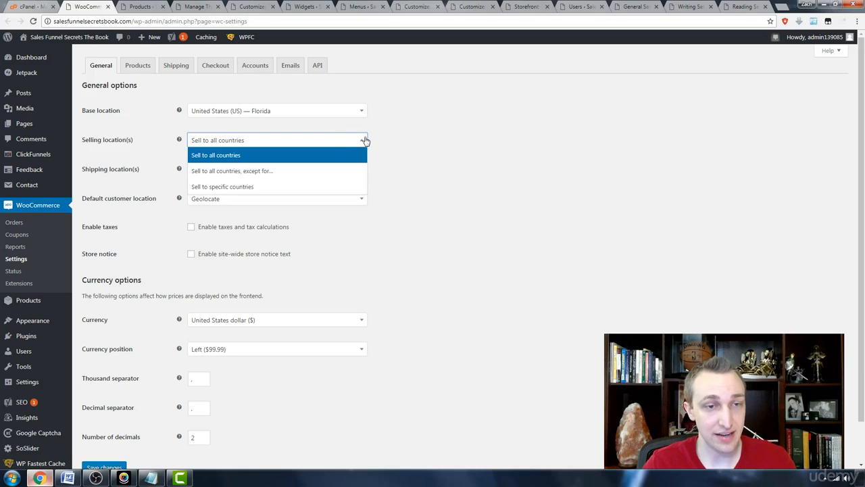
pyautogui.click(467, 140)
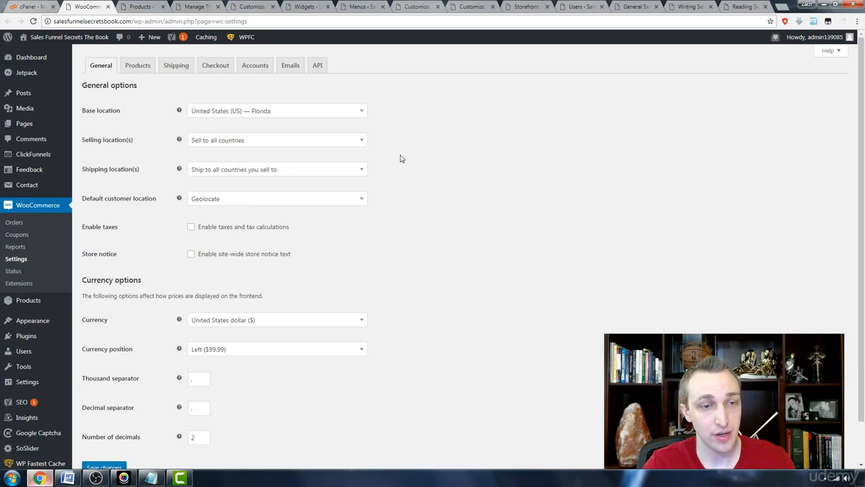
pyautogui.scroll(-1, 400, 158)
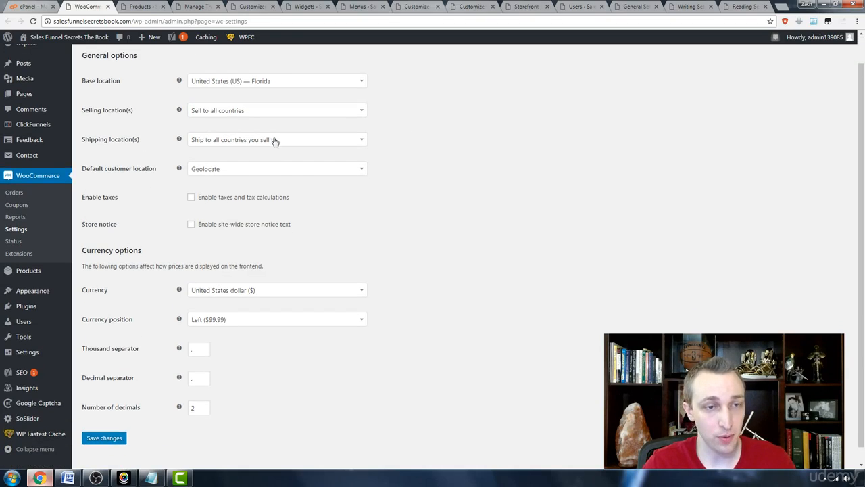
pyautogui.scroll(-1, 426, 152)
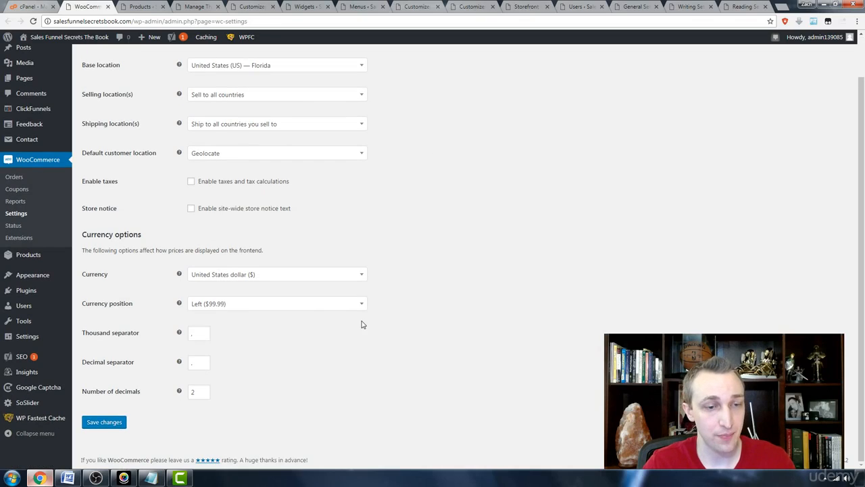
pyautogui.scroll(2, 128, 350)
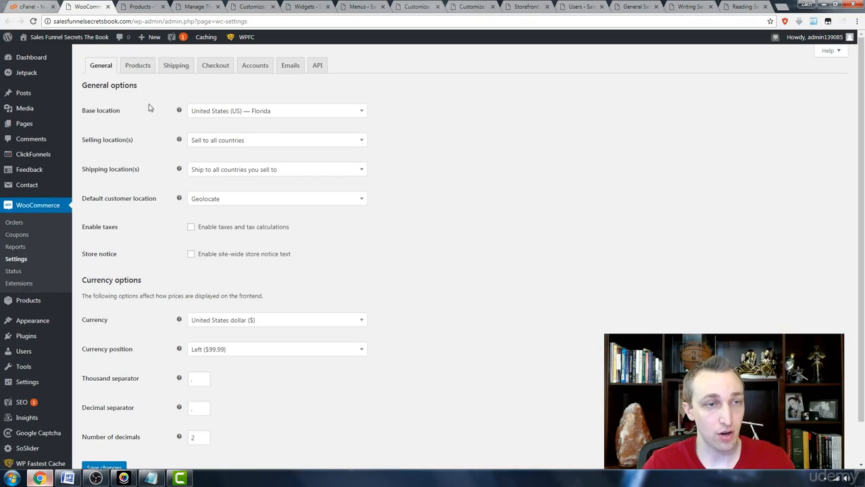
# - Look over the store's product settings for measurements and reviews, and its shipping zones
pyautogui.click(140, 69)
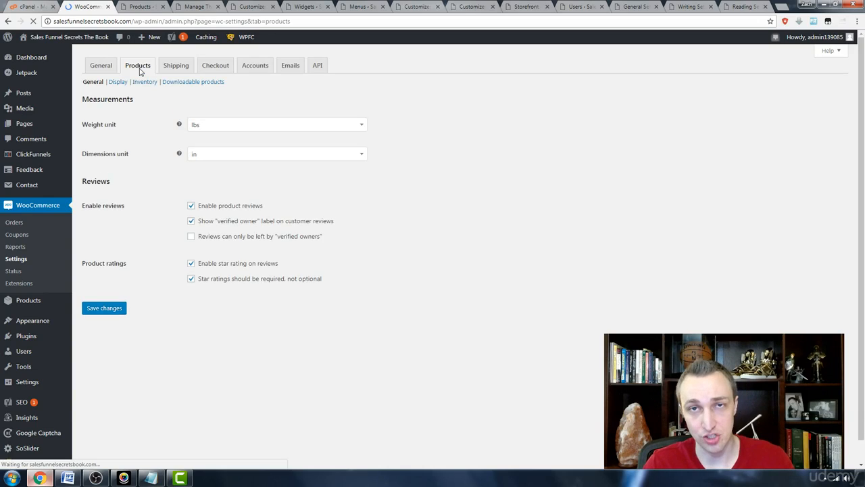
pyautogui.click(174, 67)
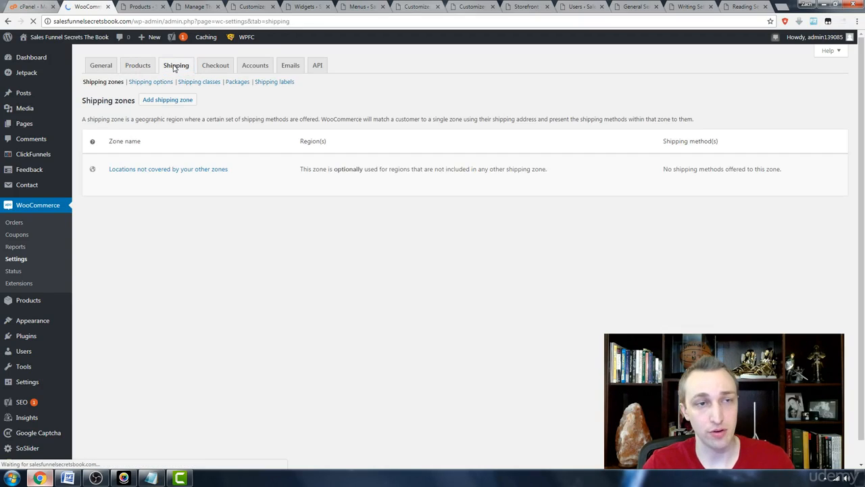
# - Review the checkout settings, including the page choices for terms and conditions, the checkout endpoints and the payment gateways
pyautogui.click(215, 66)
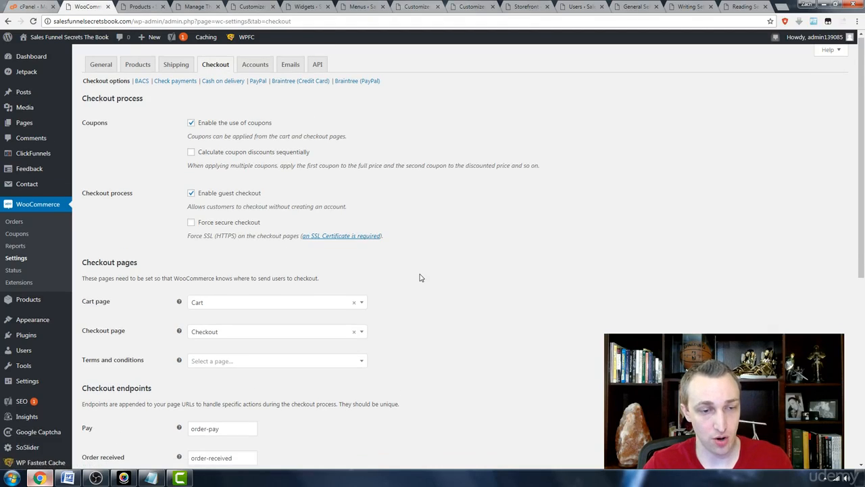
pyautogui.scroll(-3, 419, 277)
pyautogui.click(324, 212)
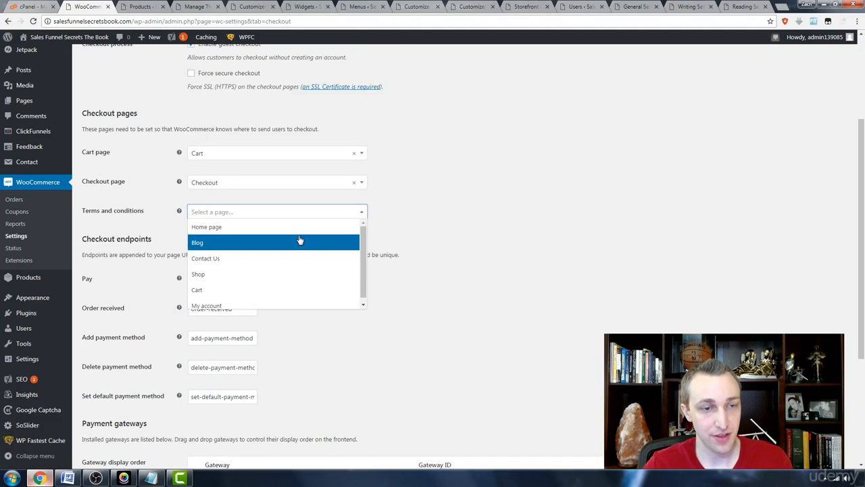
pyautogui.click(458, 219)
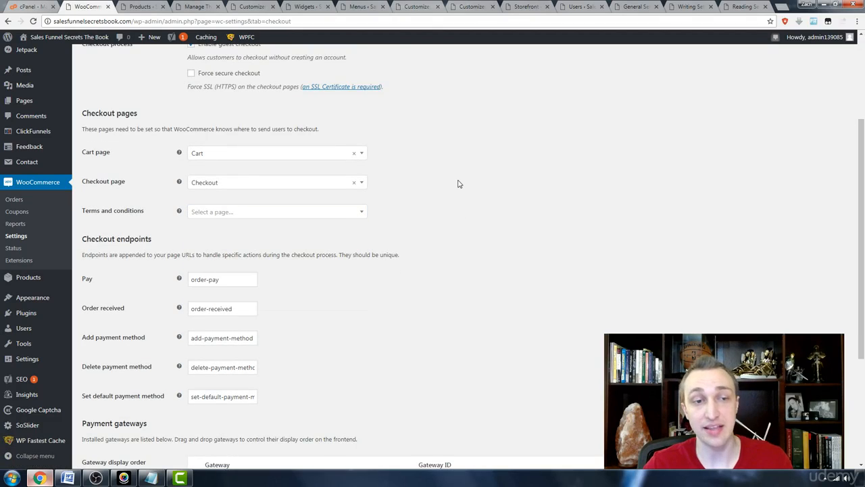
pyautogui.scroll(-3, 446, 203)
pyautogui.scroll(5, 405, 286)
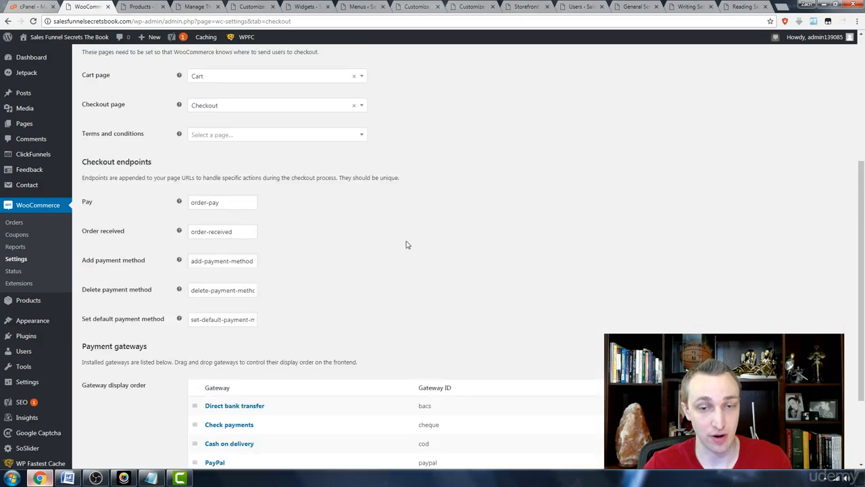
# - Review the account page and endpoint settings, and open the email settings before switching to the products list
pyautogui.click(251, 65)
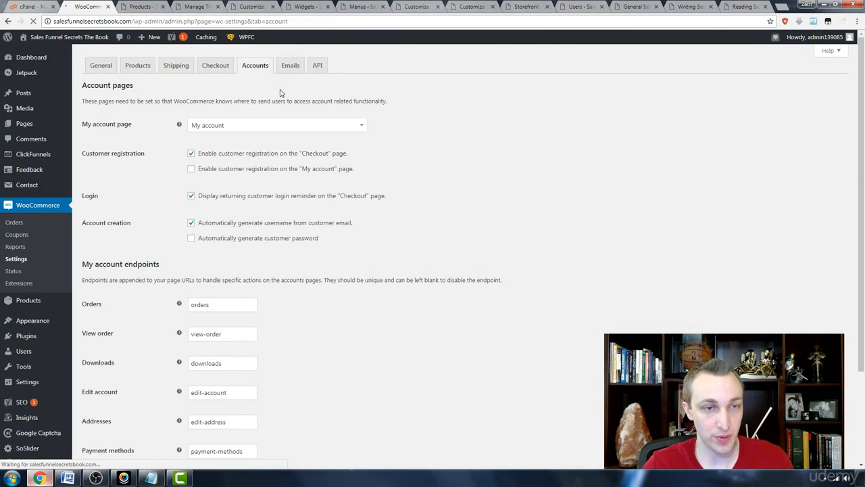
pyautogui.scroll(-3, 473, 187)
pyautogui.scroll(3, 473, 187)
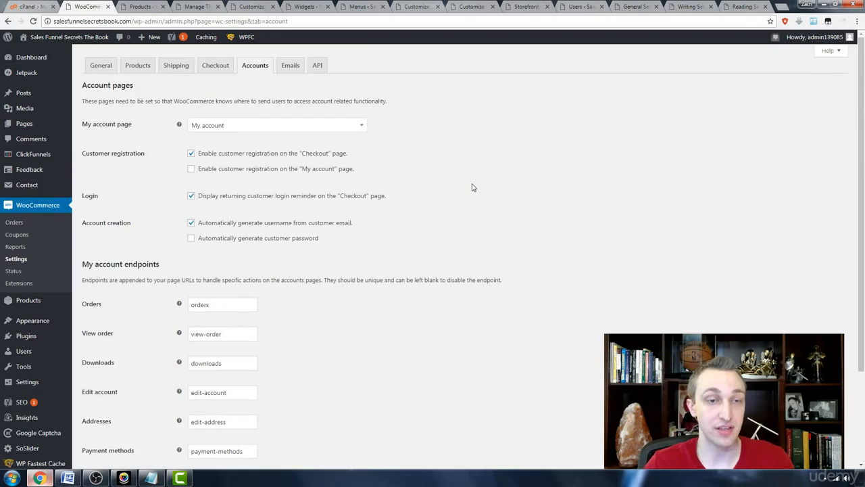
pyautogui.click(288, 72)
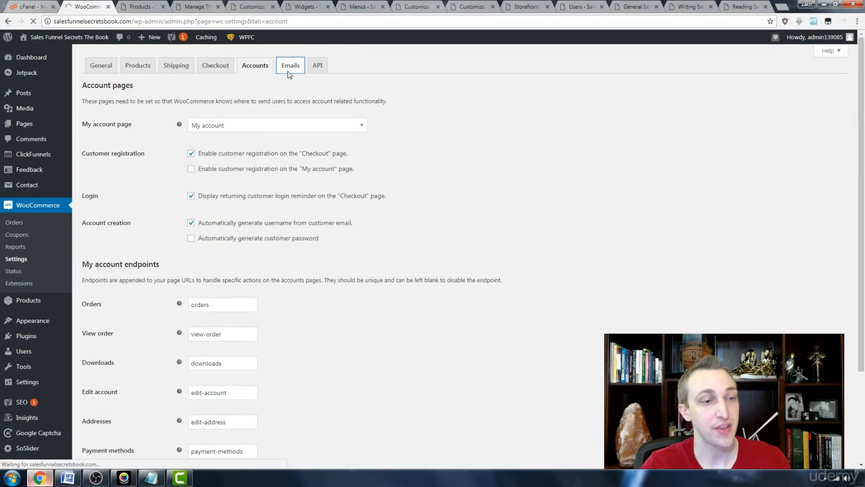
pyautogui.hotkey('ctrl', 'Tab')
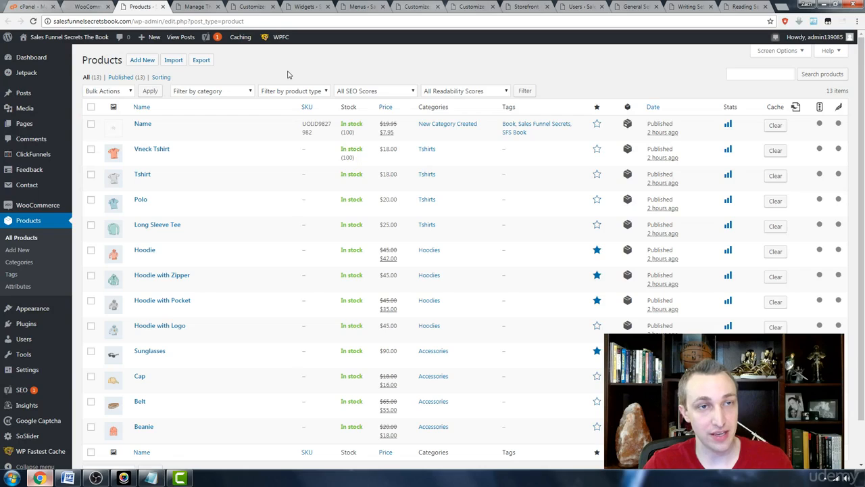